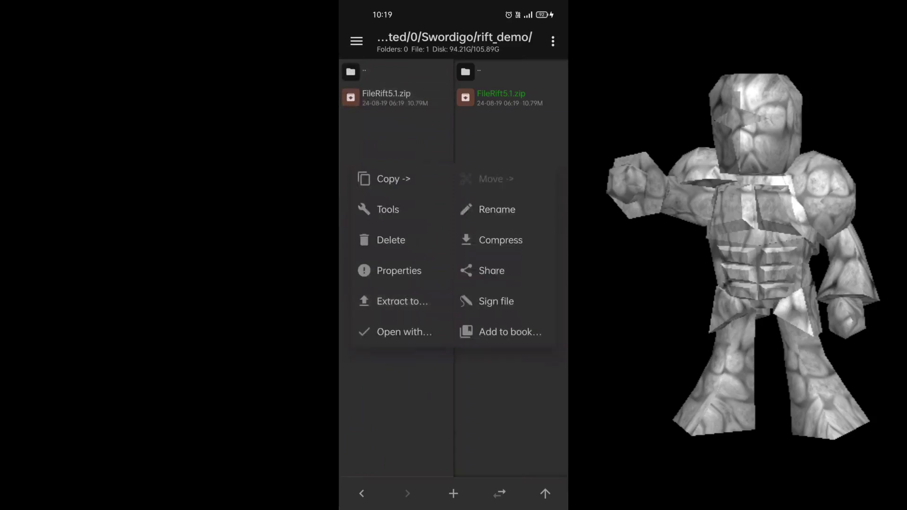
# Extract FileRift5.1.zip to a FileRift5.1 folder, showing de_out and the empty re_in side by side.
pyautogui.click(402, 302)
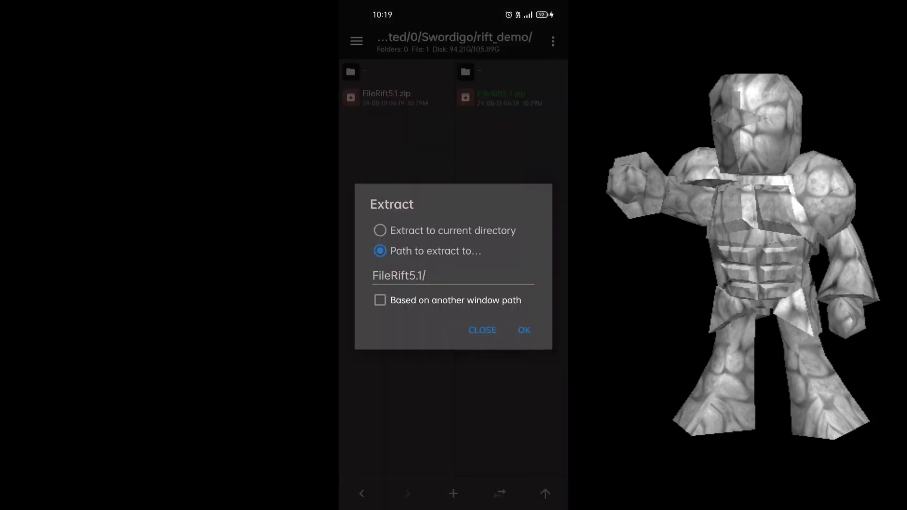
pyautogui.click(524, 329)
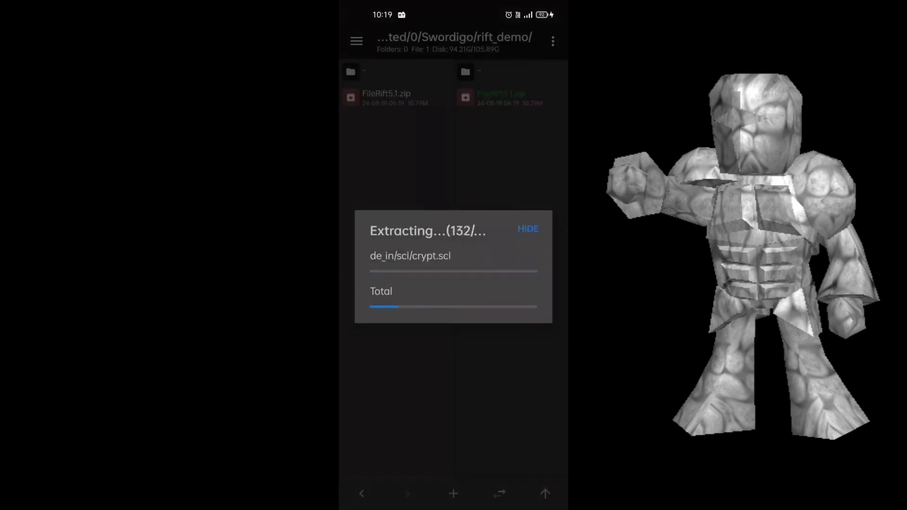
pyautogui.click(379, 97)
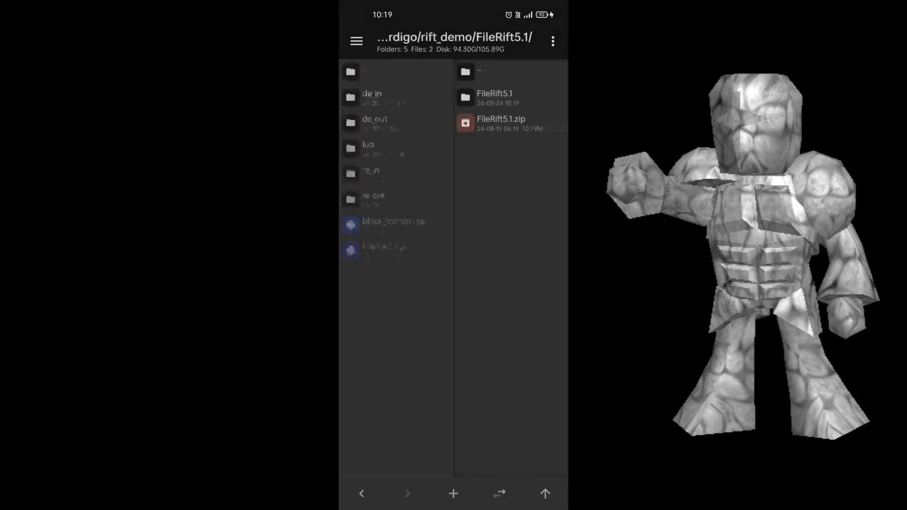
pyautogui.click(376, 123)
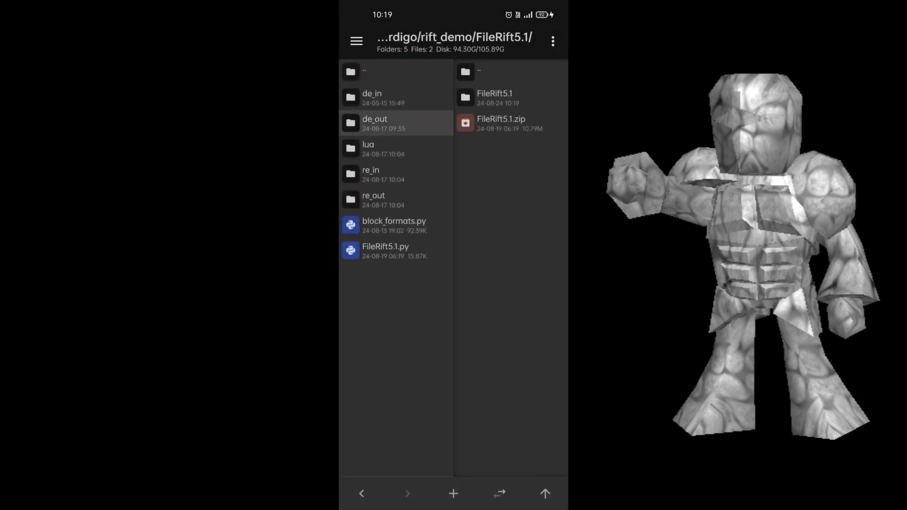
pyautogui.click(376, 124)
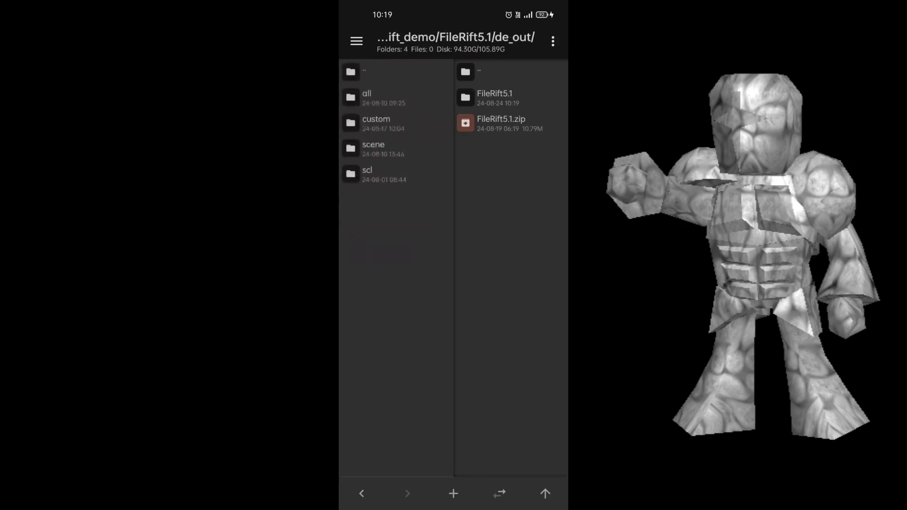
pyautogui.click(495, 97)
pyautogui.click(485, 174)
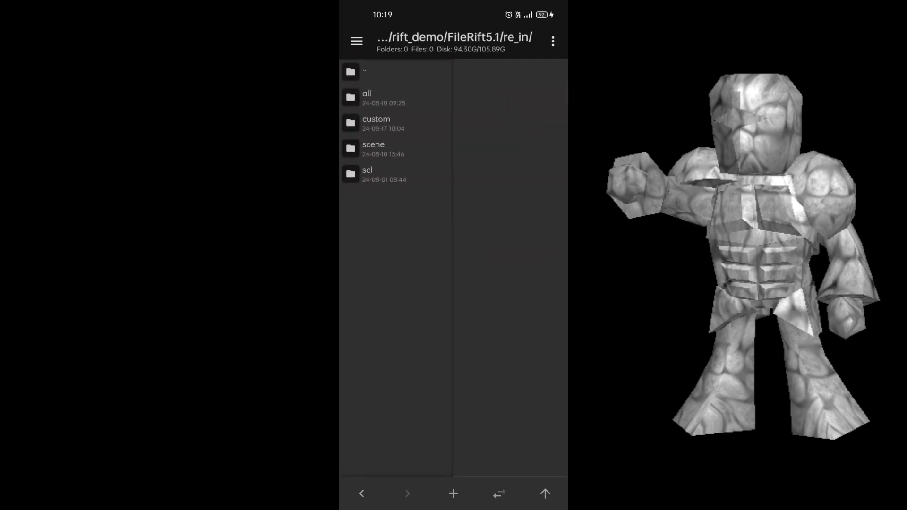
# Copy gamedata.gdata from de_out/all into re_in and open the copy.
pyautogui.click(395, 320)
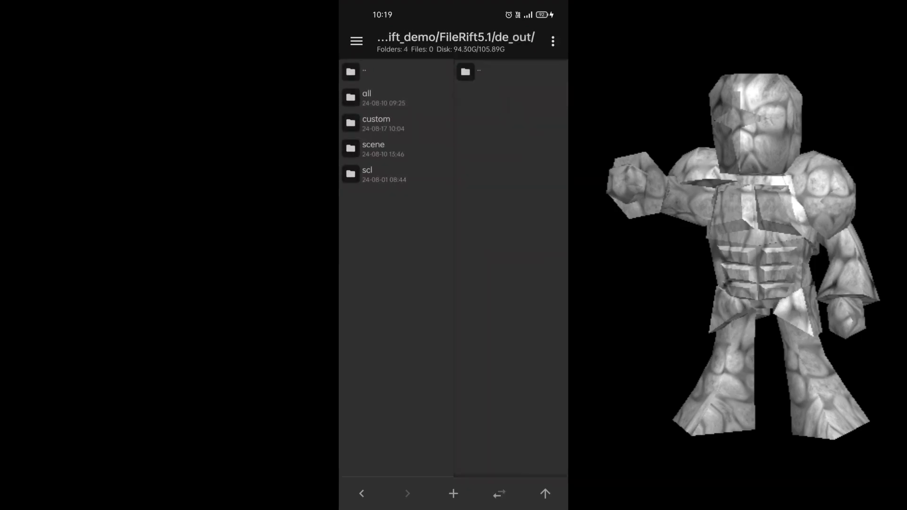
pyautogui.click(376, 99)
pyautogui.click(395, 97)
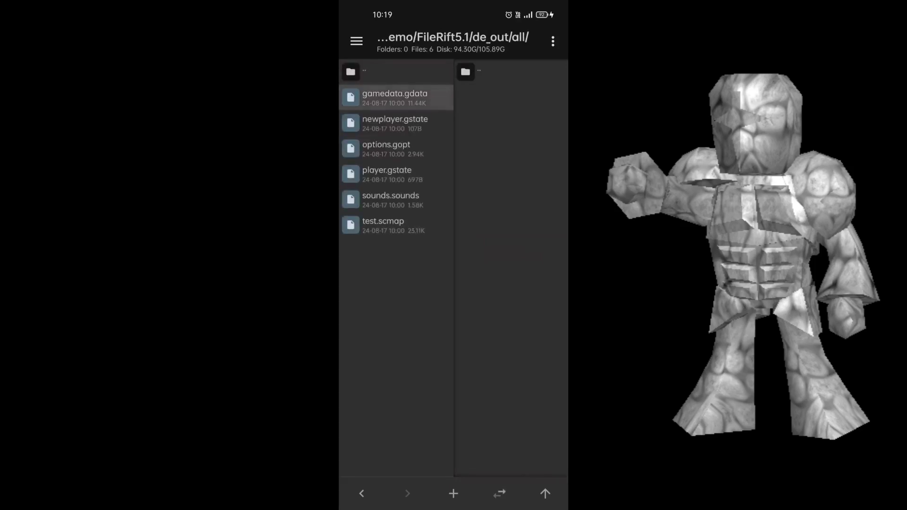
pyautogui.click(390, 194)
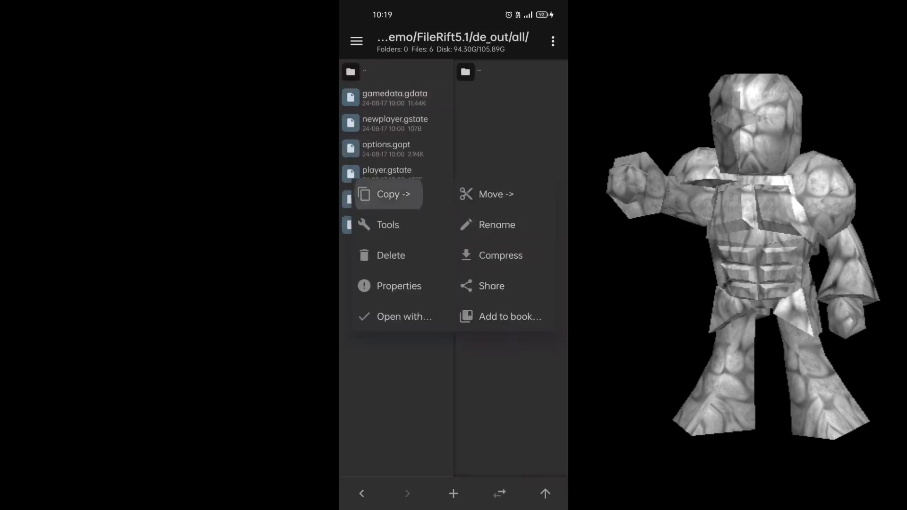
pyautogui.click(525, 309)
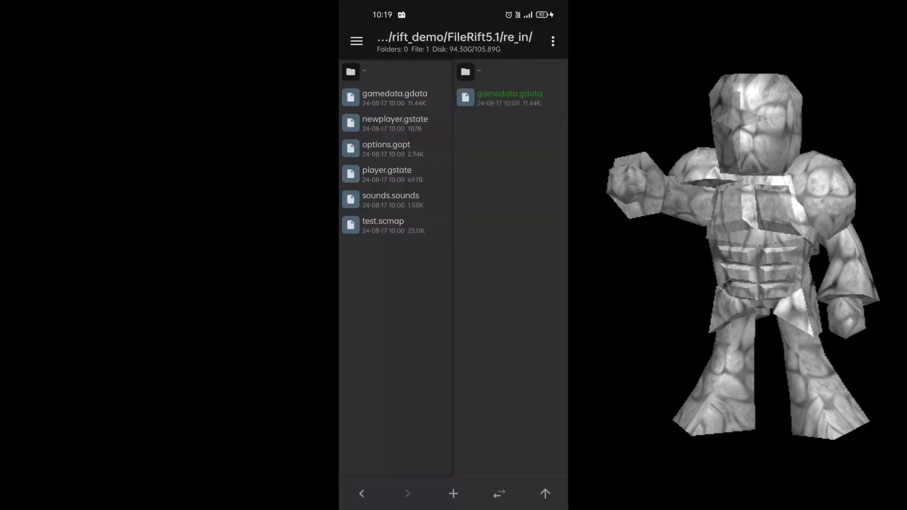
pyautogui.click(509, 97)
# Change the brass sword to title 'Banana', min_damage 300, max_damage 600, and save gamedata.gdata.
pyautogui.press('Escape')
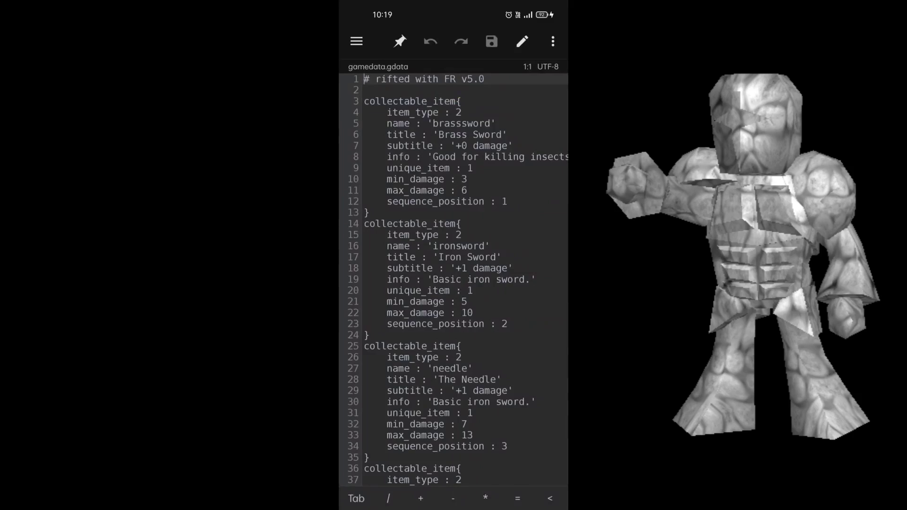
pyautogui.click(496, 135)
pyautogui.press('BackSpace')
pyautogui.press('BackSpace')
pyautogui.press('BackSpace')
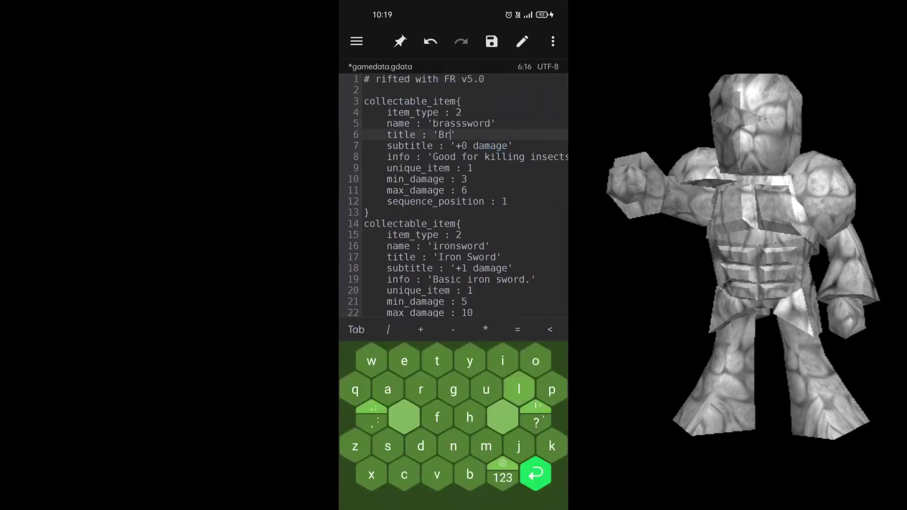
pyautogui.press('BackSpace')
pyautogui.write('anana')
pyautogui.click(470, 179)
pyautogui.click(503, 477)
pyautogui.write('00')
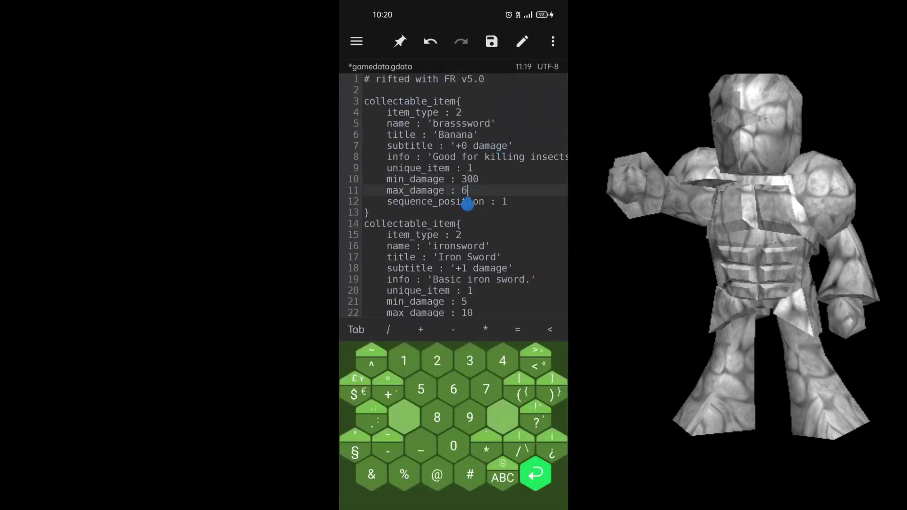
pyautogui.write('00')
pyautogui.click(491, 41)
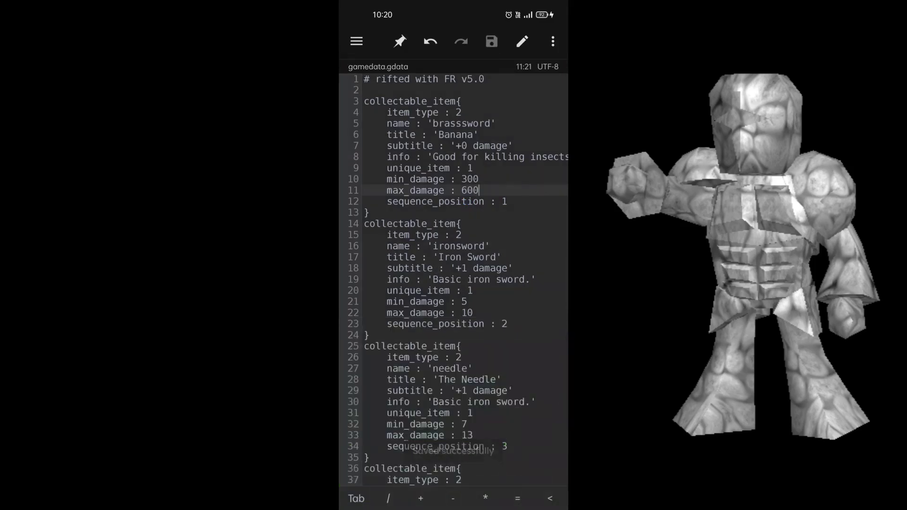
# Delete the gamedata.gdata.bak backup file.
pyautogui.press('Escape')
pyautogui.click(511, 124)
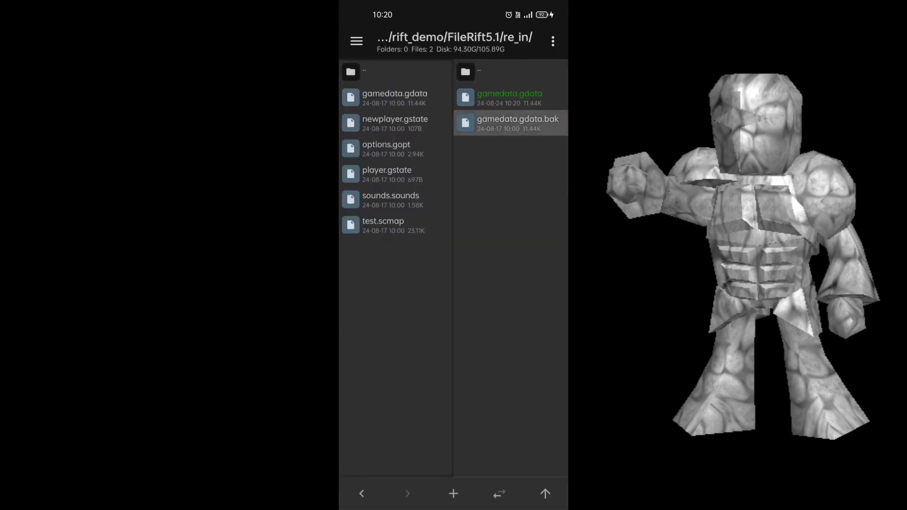
pyautogui.click(392, 256)
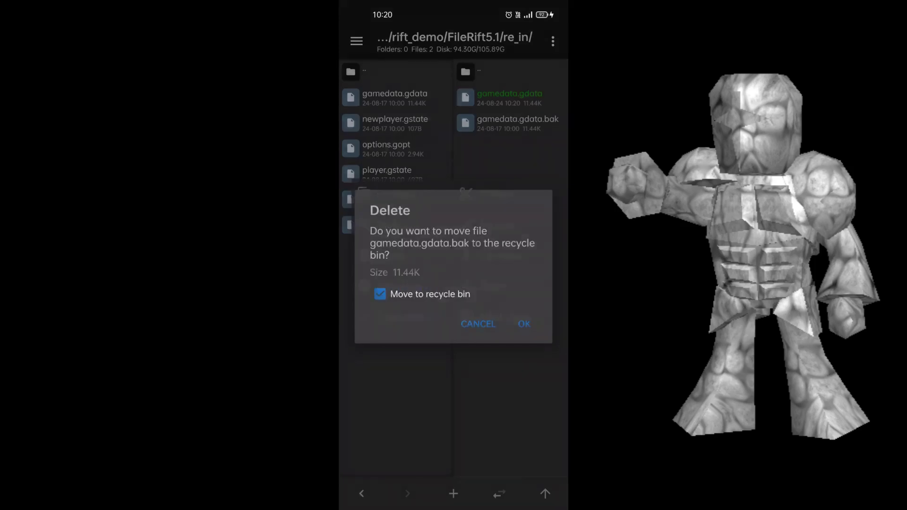
pyautogui.click(524, 324)
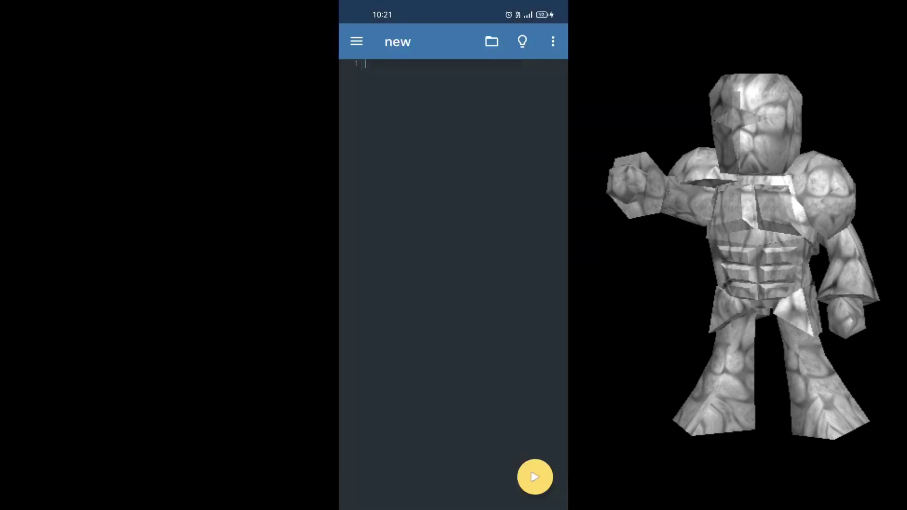
# Open FileRift5.1.py from the FileRift5.1 folder in Pydroid 3 and run it to recode gamedata.gdata.
pyautogui.click(491, 41)
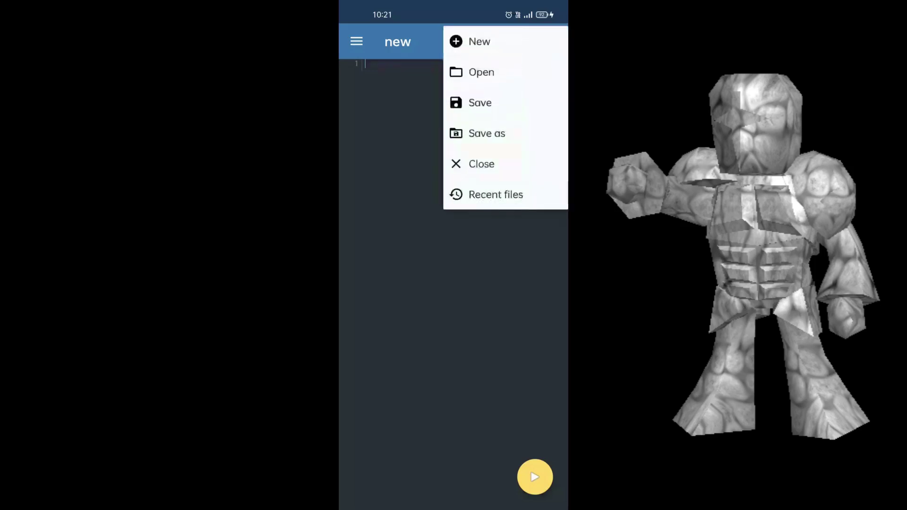
pyautogui.click(478, 71)
pyautogui.click(425, 80)
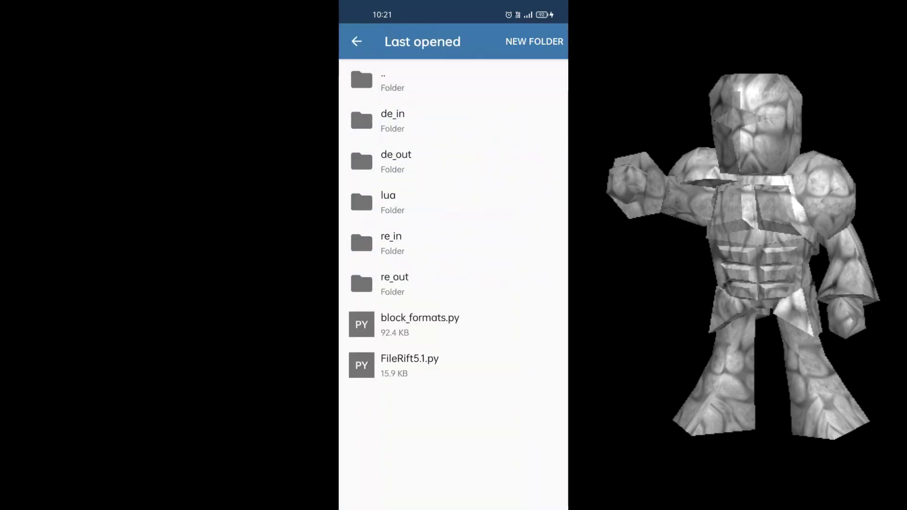
pyautogui.click(409, 365)
pyautogui.click(535, 477)
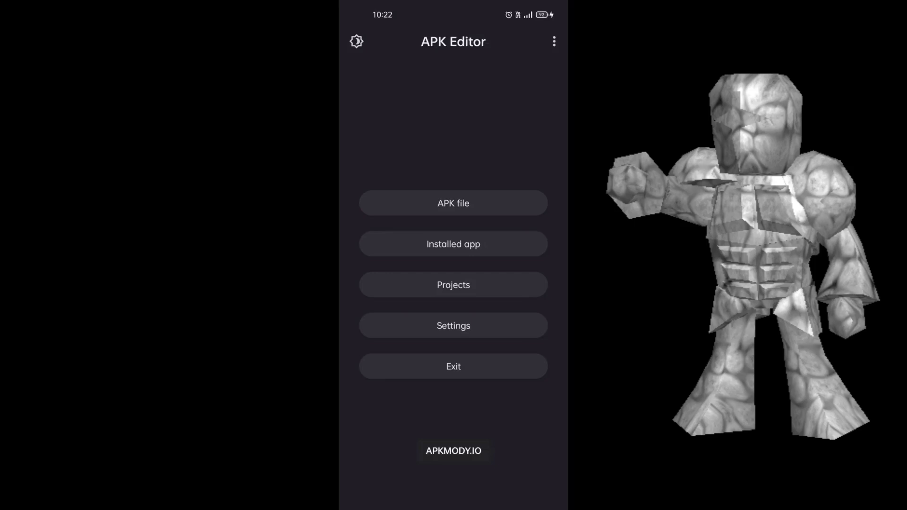
# Open the installed Swordigo app in Simple edit mode and browse to assets/resources.
pyautogui.click(454, 243)
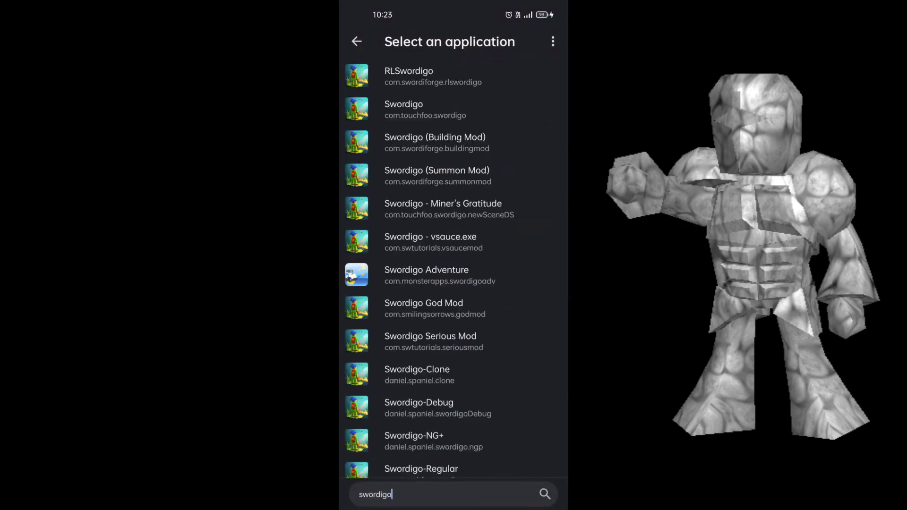
pyautogui.click(404, 109)
pyautogui.click(421, 263)
pyautogui.click(385, 131)
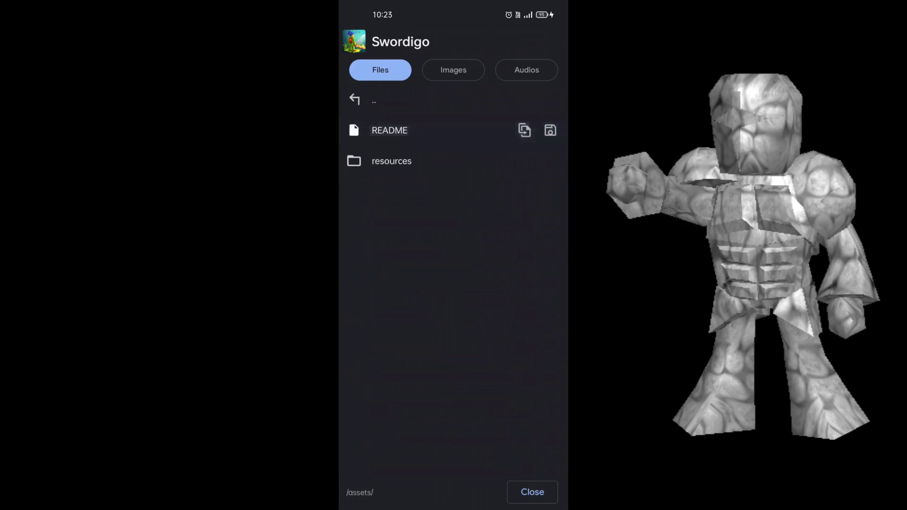
pyautogui.click(386, 160)
pyautogui.scroll(-5, 454, 284)
pyautogui.scroll(-10, 454, 283)
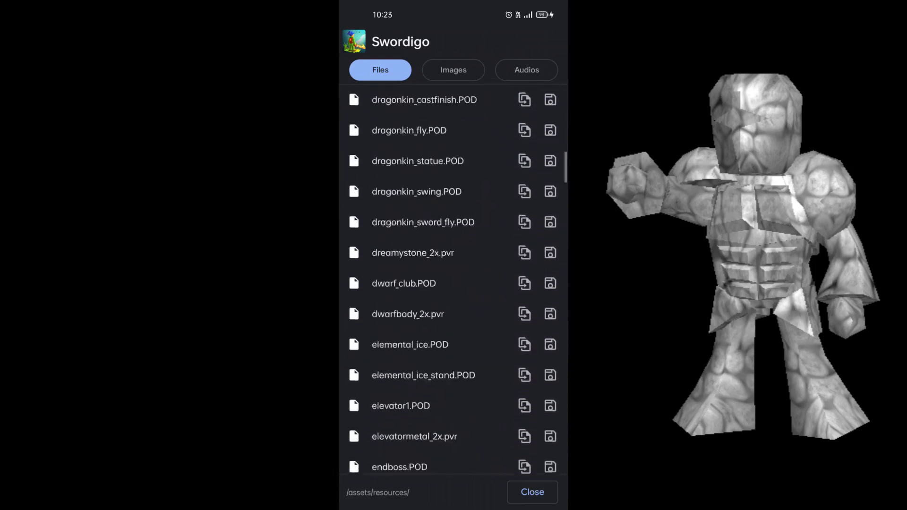
pyautogui.scroll(-10, 453, 284)
pyautogui.scroll(5, 453, 284)
pyautogui.scroll(10, 454, 283)
pyautogui.scroll(-5, 454, 283)
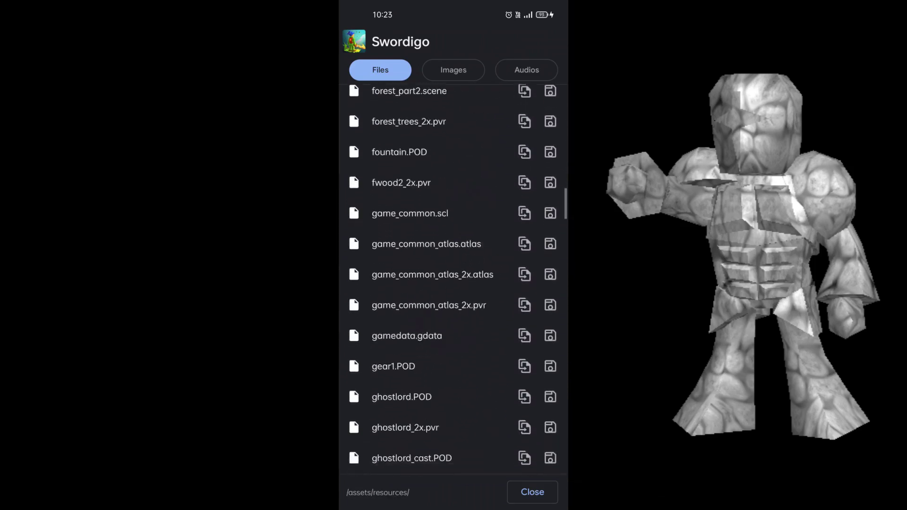
# Replace gamedata.gdata with the recoded copy from FileRift5.1/re_out and save the signed APK.
pyautogui.click(417, 116)
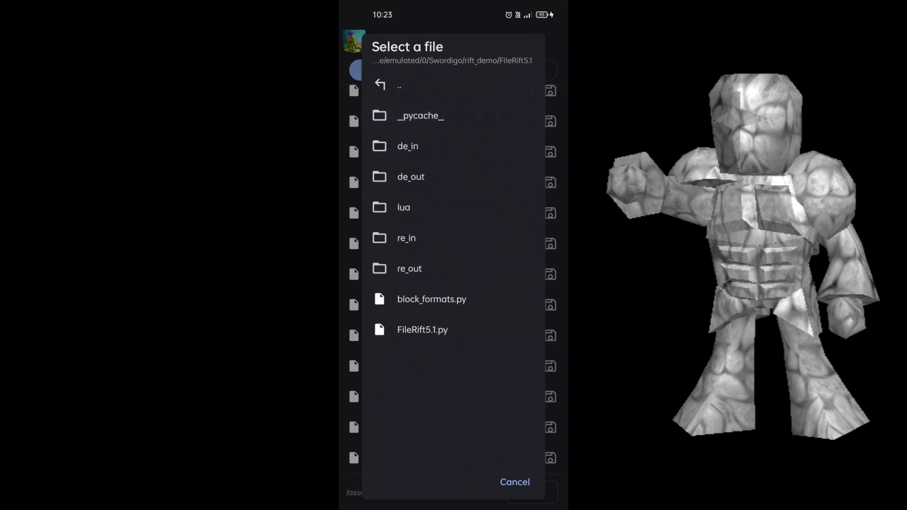
pyautogui.click(410, 268)
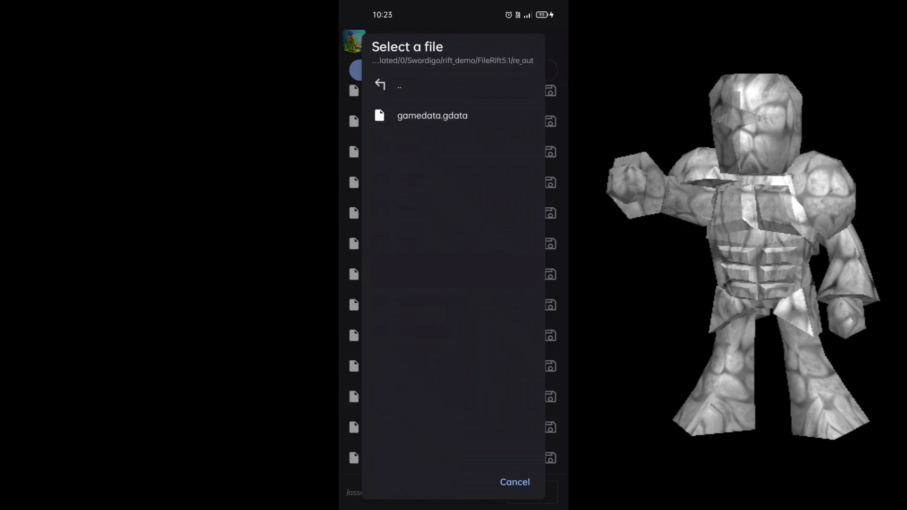
pyautogui.click(432, 115)
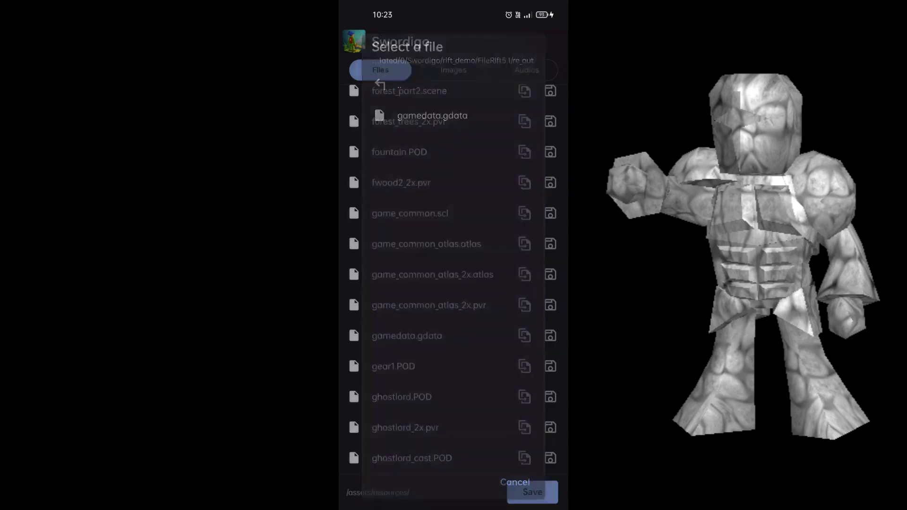
pyautogui.click(532, 493)
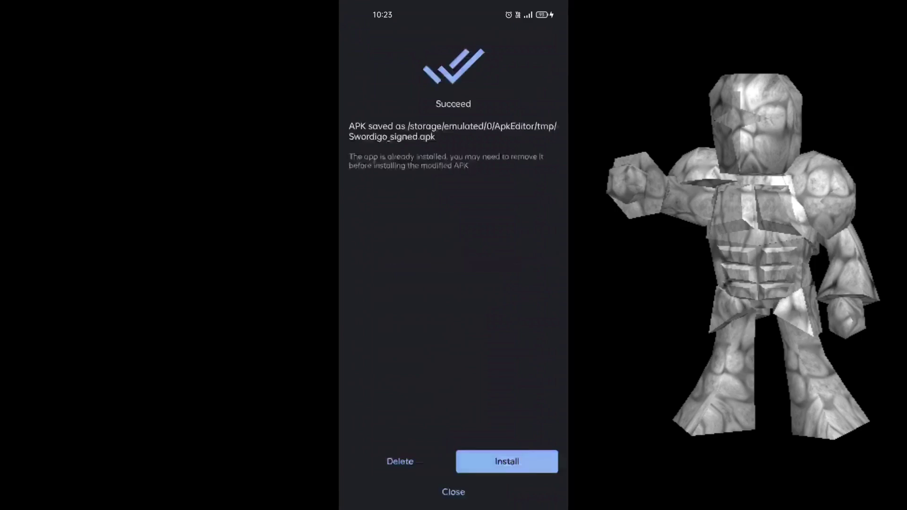
# Install Swordigo_signed.apk as an update over the existing Swordigo app.
pyautogui.click(507, 462)
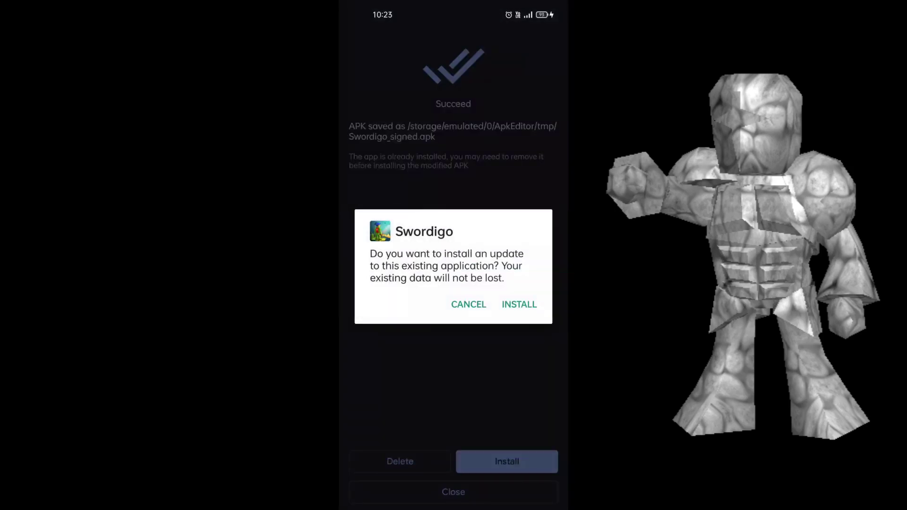
pyautogui.click(519, 304)
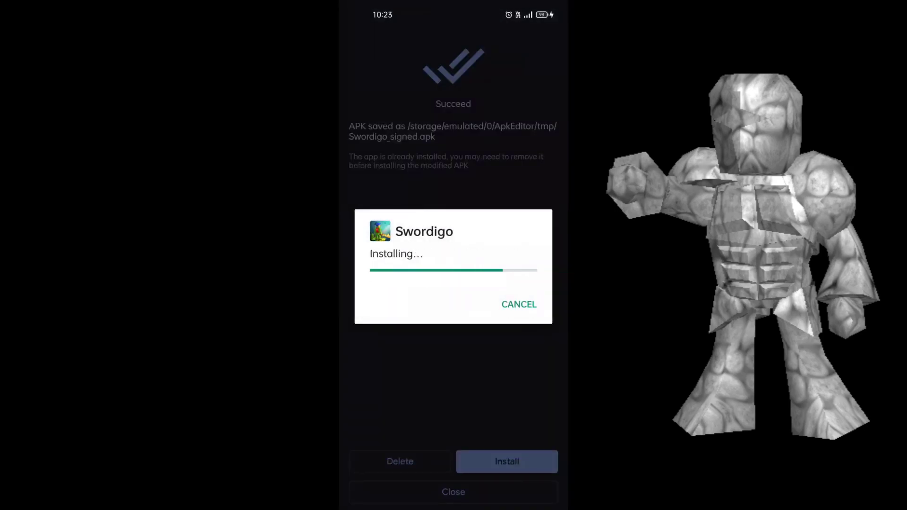